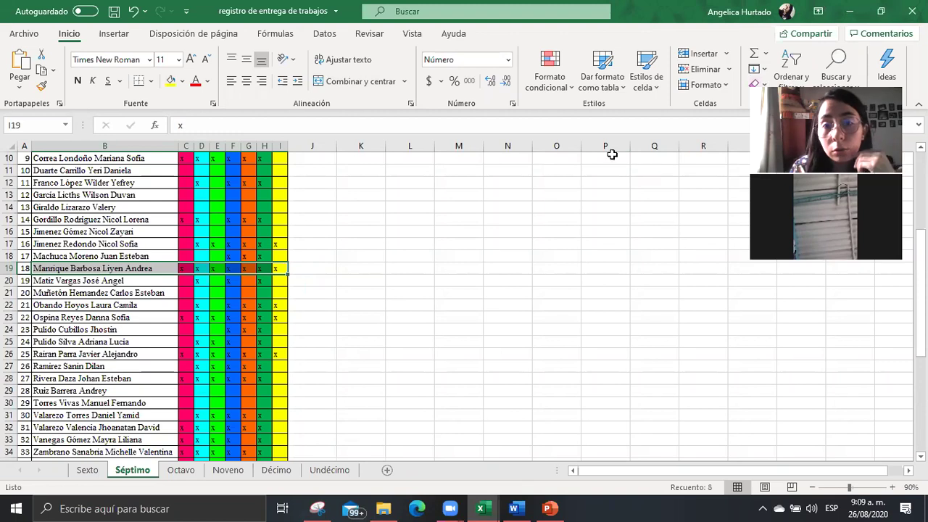
Examine the RC entries in column E and the blank submission cells in the upper rows of the Séptimo sheet.
scroll(124, 319, up, 3)
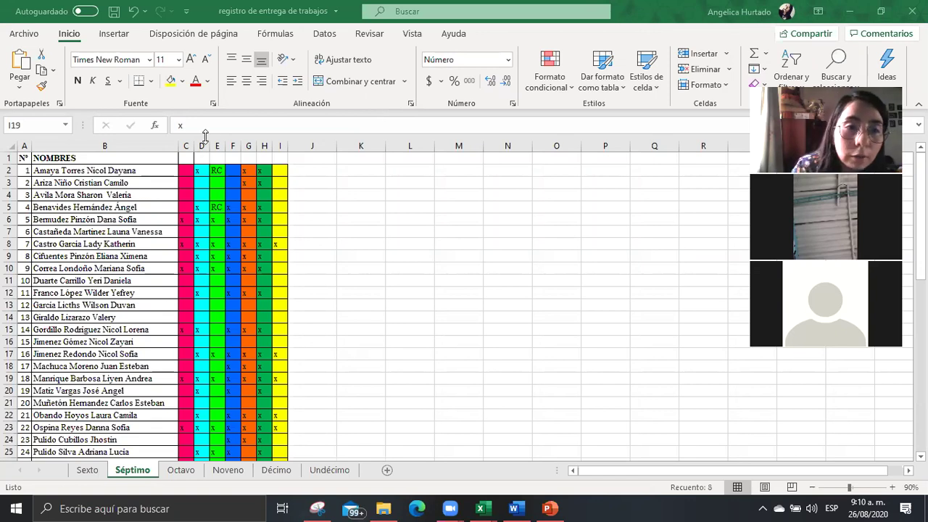
click(215, 170)
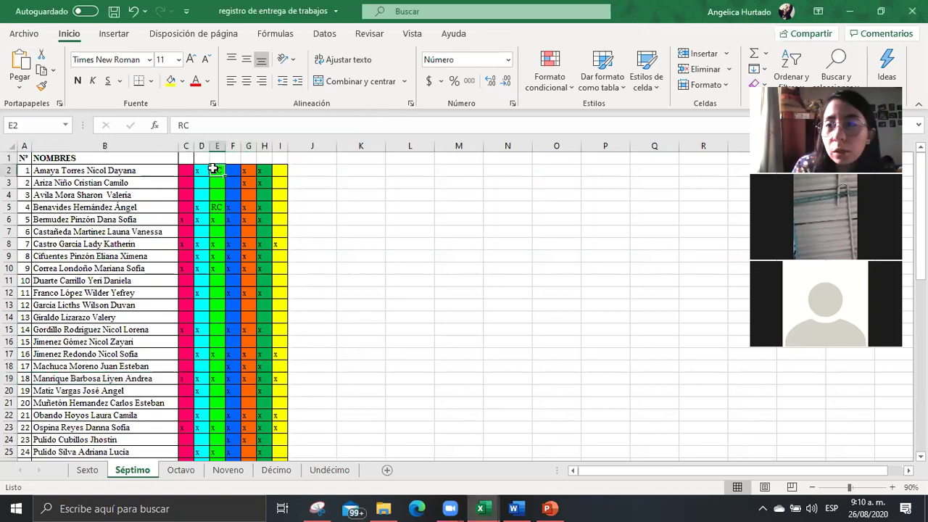
click(218, 207)
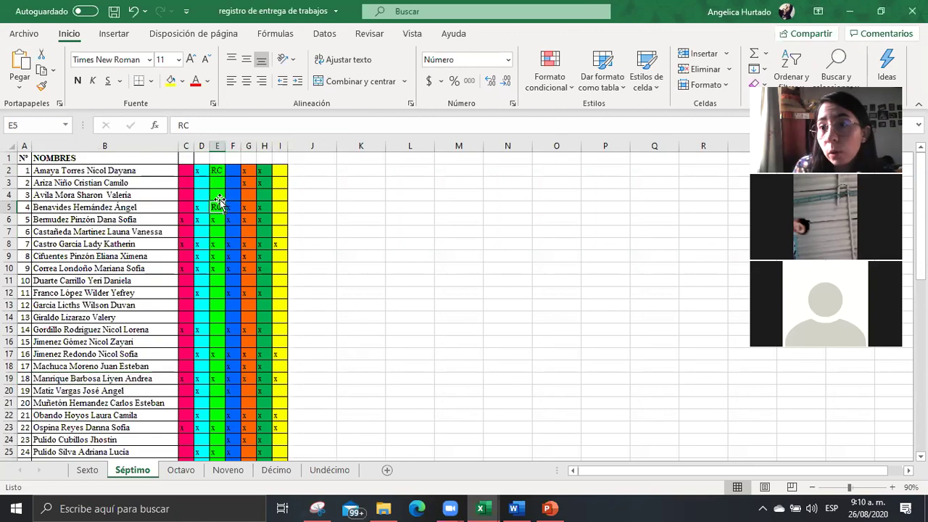
click(191, 305)
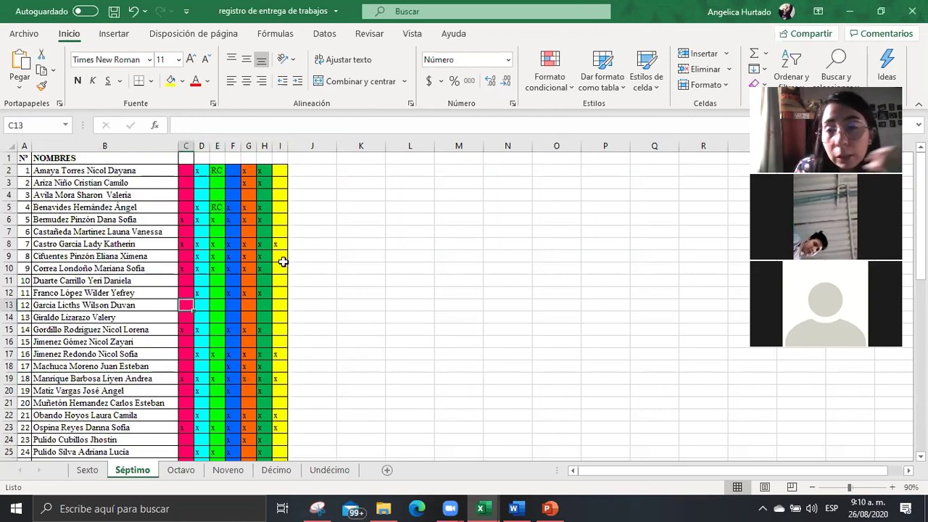
click(283, 262)
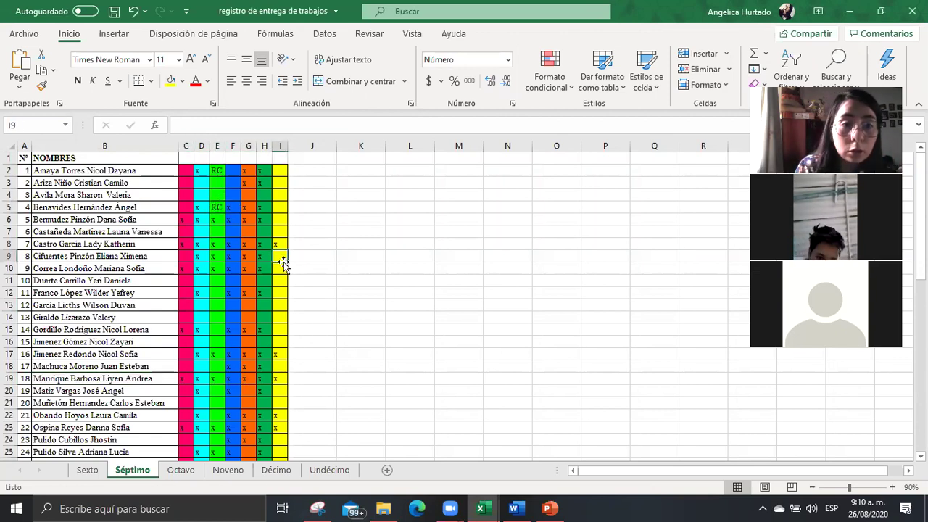
drag(282, 232, 210, 239)
click(242, 289)
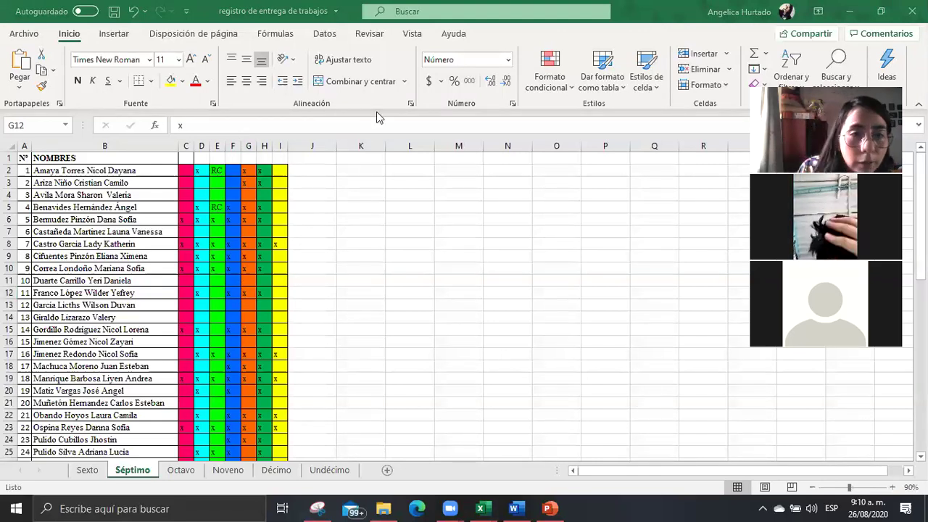
Compare the submission marks in row 5 with the activity labels in row 35 of the Séptimo sheet.
click(206, 206)
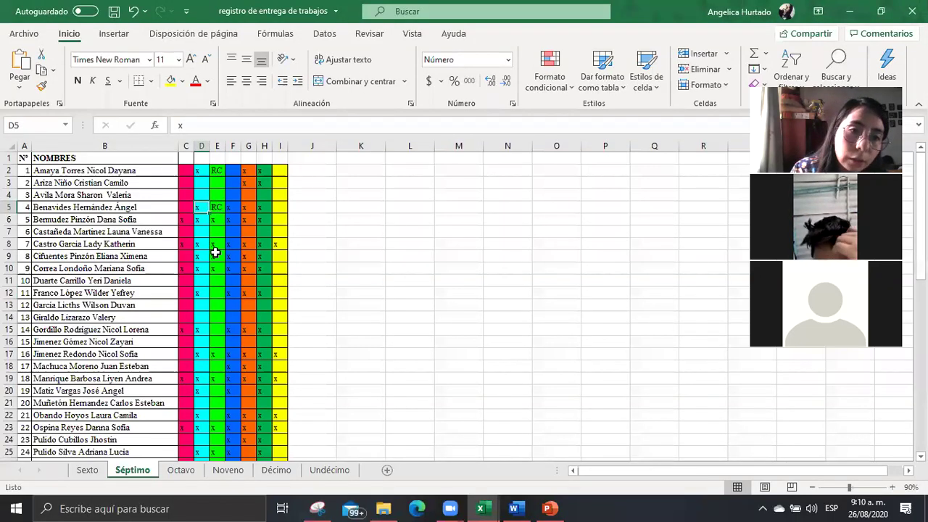
scroll(215, 252, down, 7)
click(223, 415)
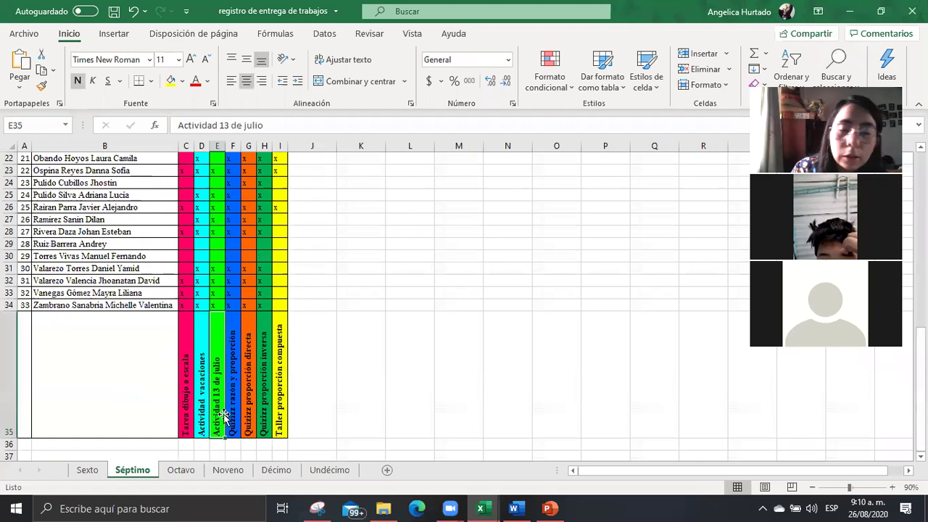
scroll(223, 415, up, 7)
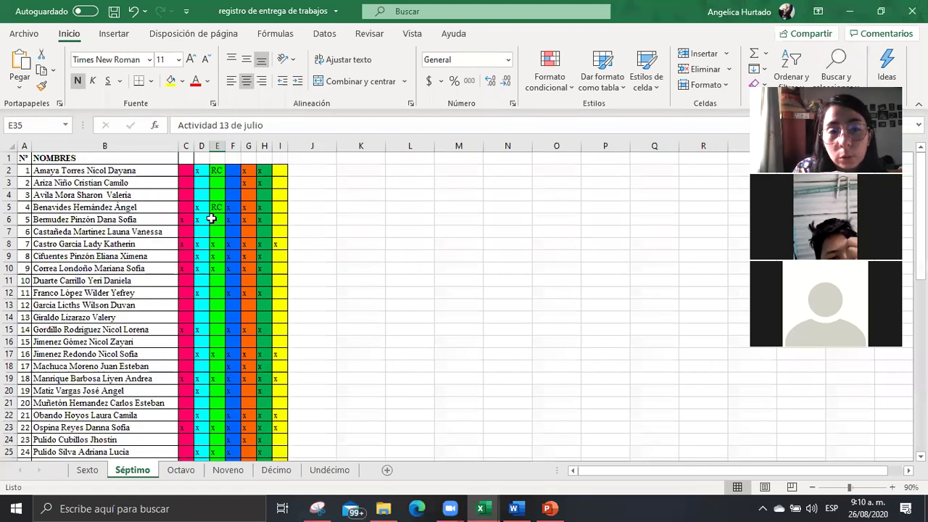
click(218, 209)
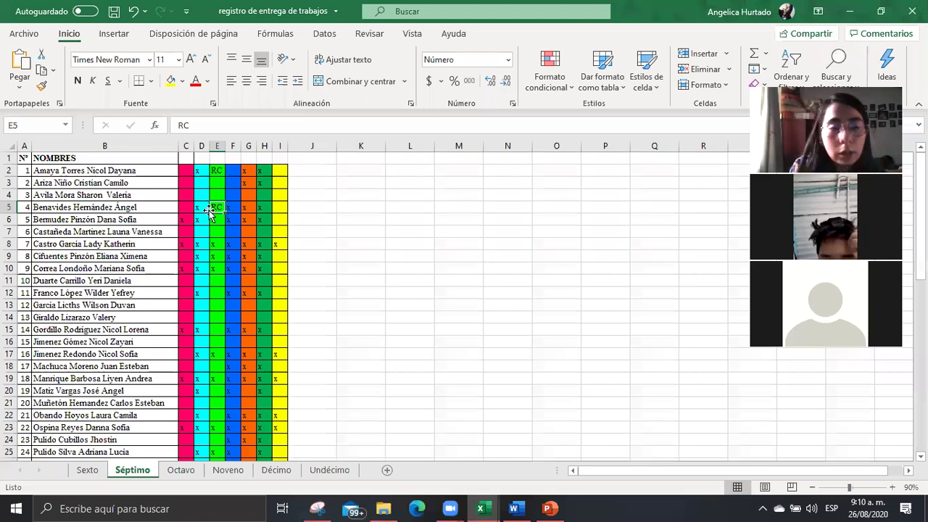
click(279, 204)
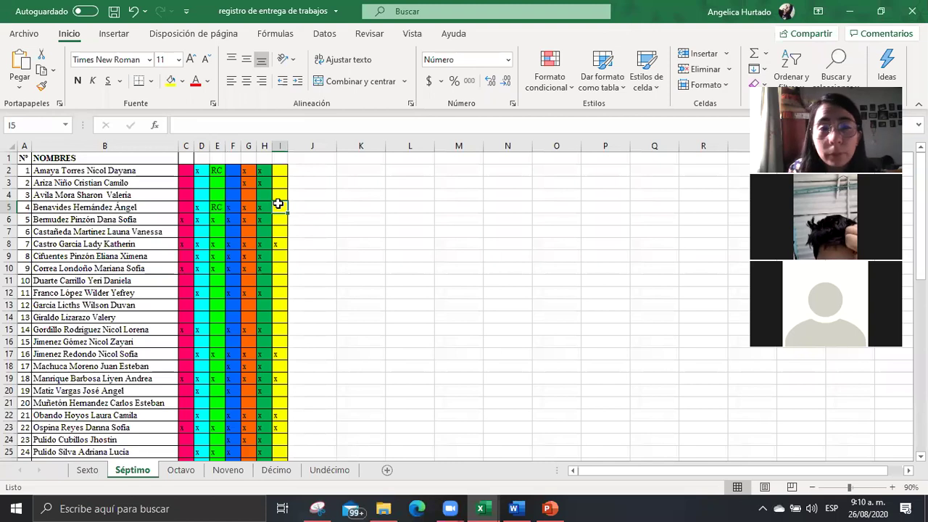
click(185, 210)
scroll(208, 209, down, 3)
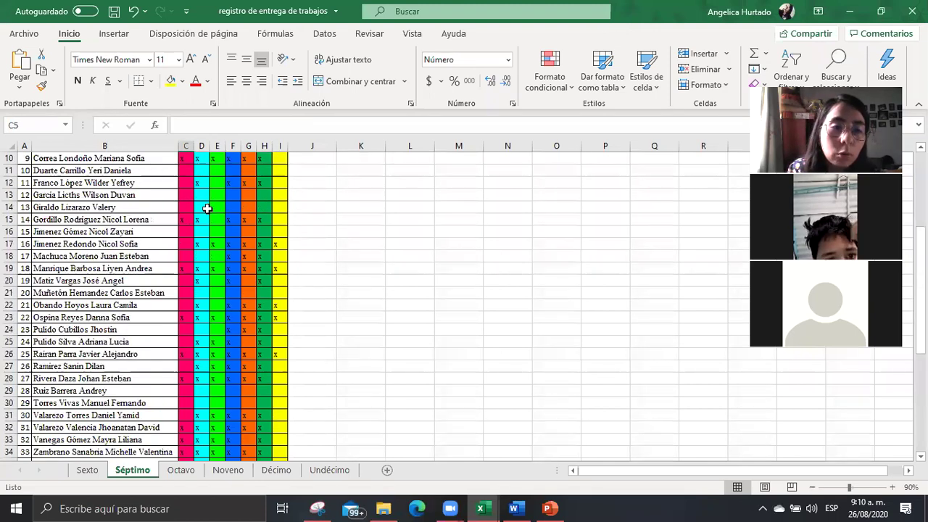
scroll(207, 209, down, 6)
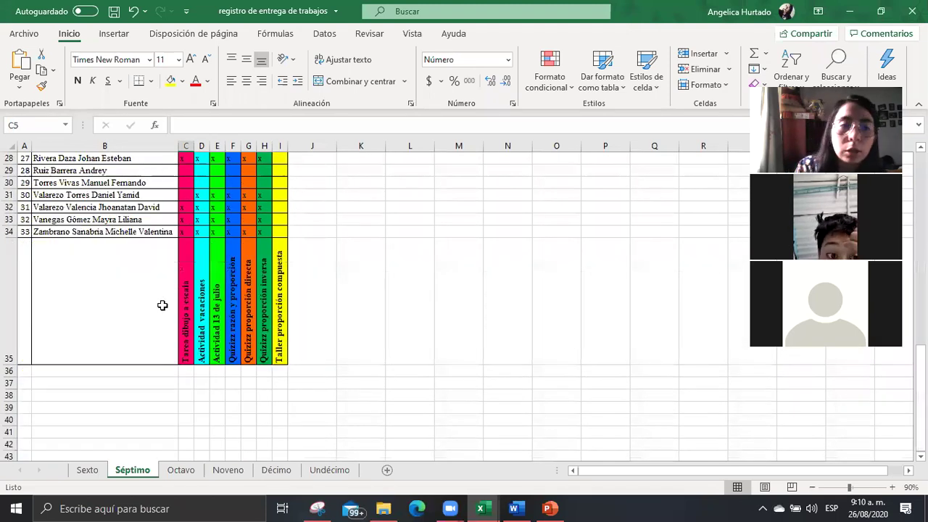
click(196, 315)
scroll(196, 317, up, 5)
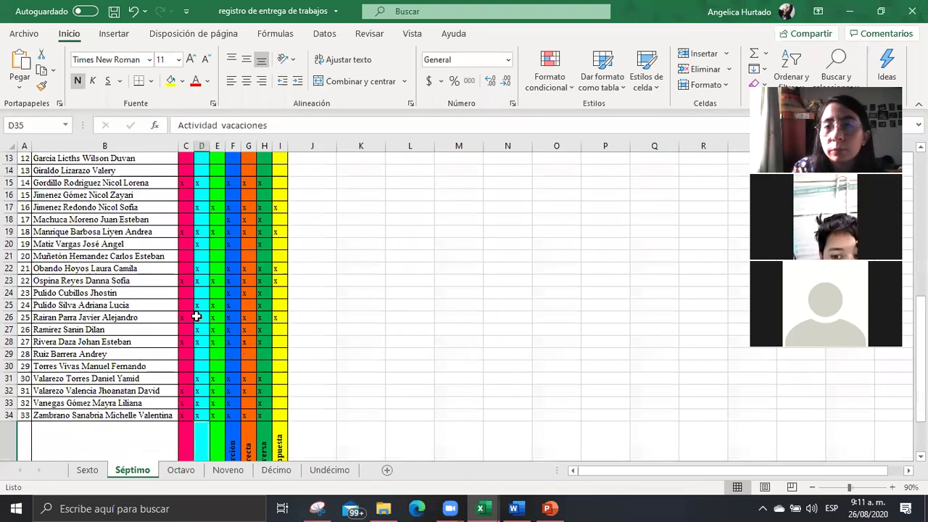
scroll(195, 317, up, 4)
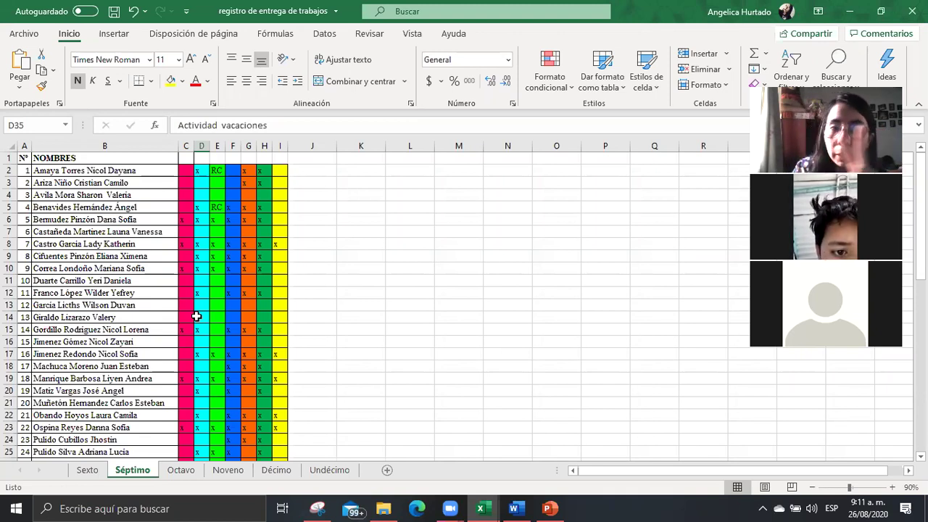
Review row 5 again, checking cells C5, E5 and I5 and the range C5 to F5.
click(181, 207)
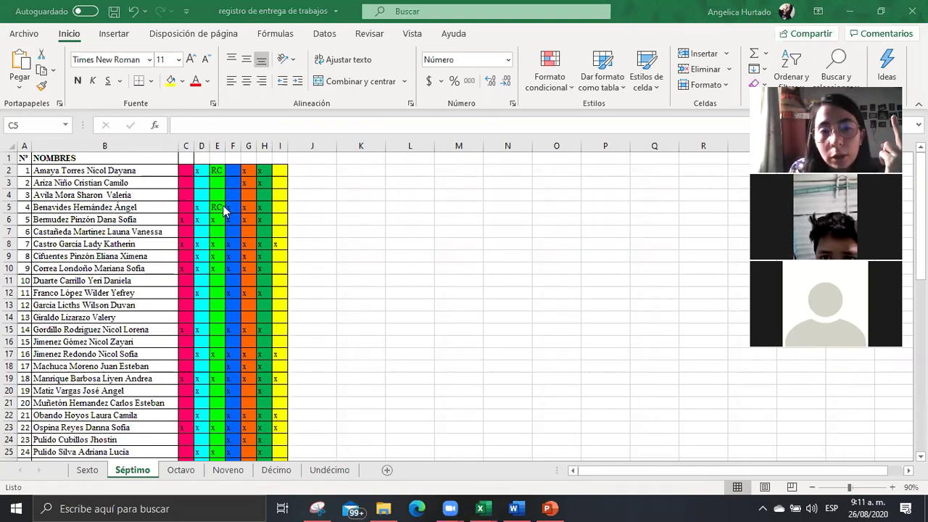
click(217, 206)
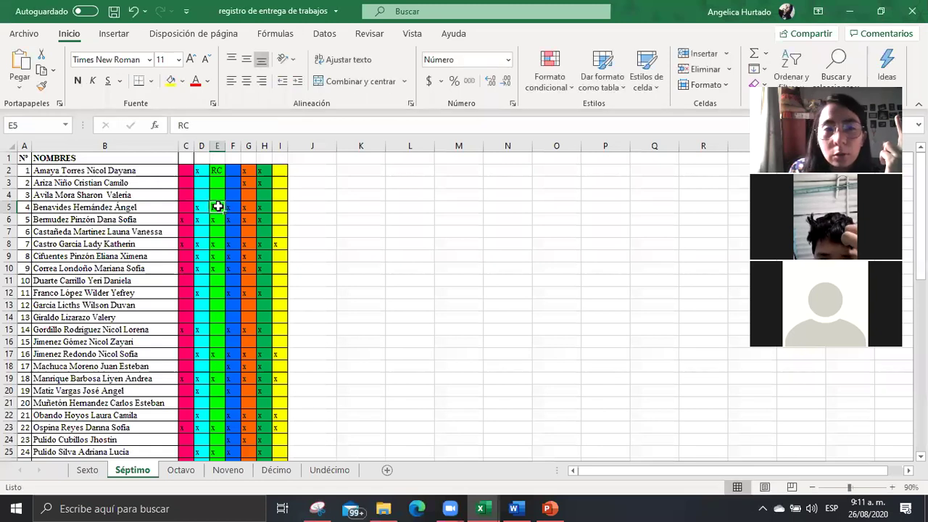
click(281, 207)
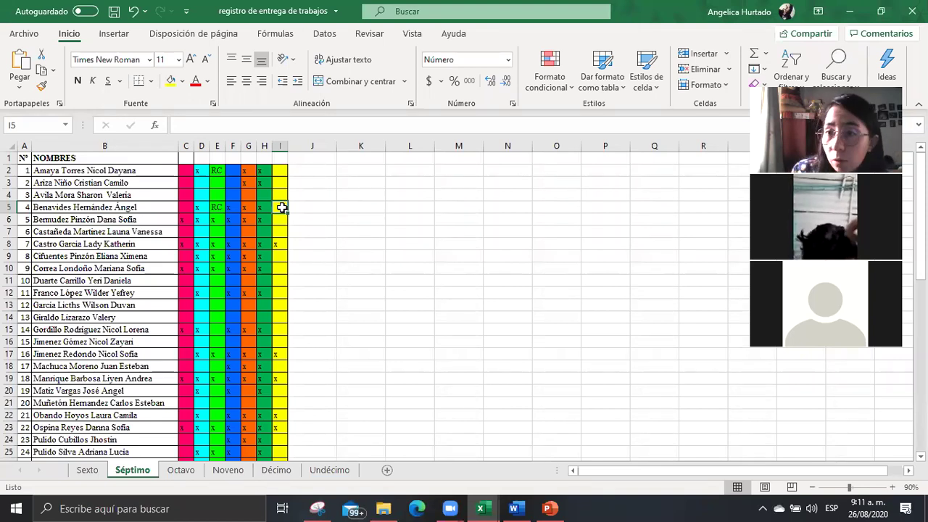
drag(186, 207, 233, 207)
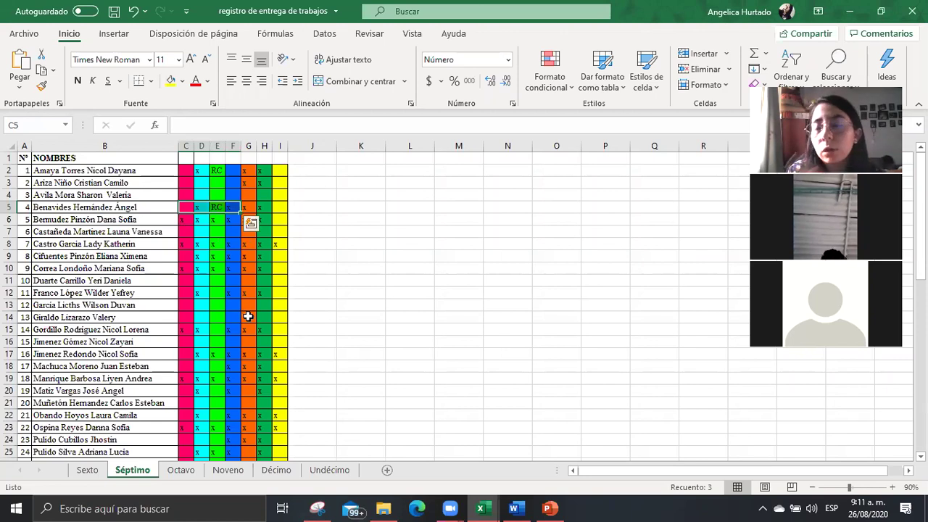
scroll(248, 316, down, 1)
scroll(248, 316, up, 1)
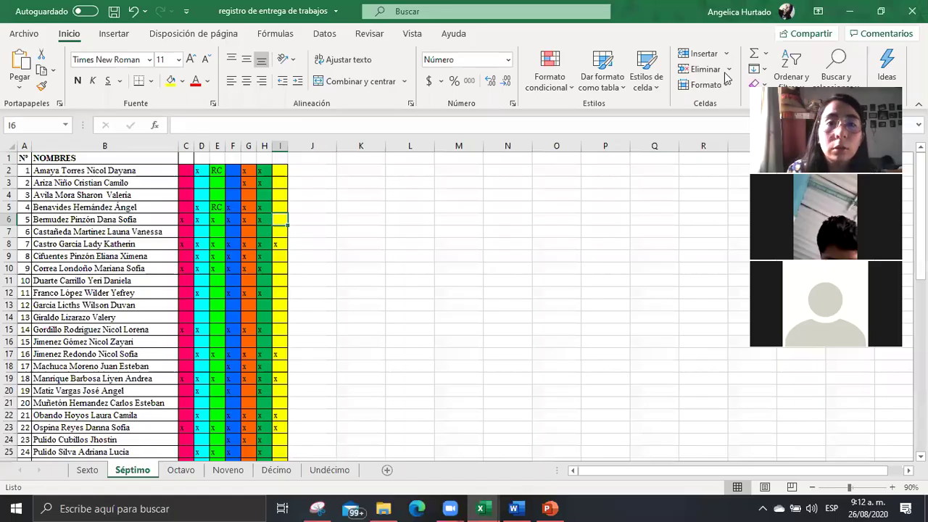
Read through the Séptimo student list from row 10 down to the last student, checking each row's submission marks.
click(210, 267)
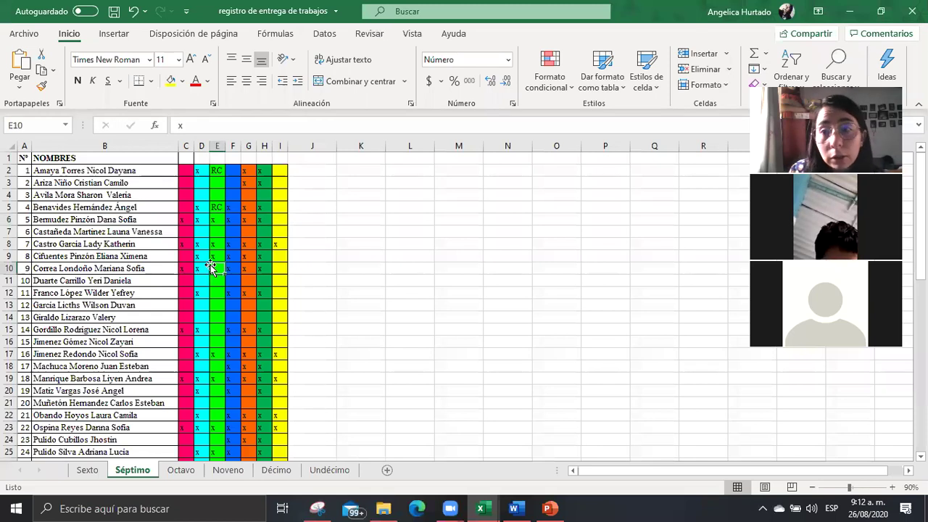
scroll(211, 266, down, 1)
scroll(211, 266, down, 1)
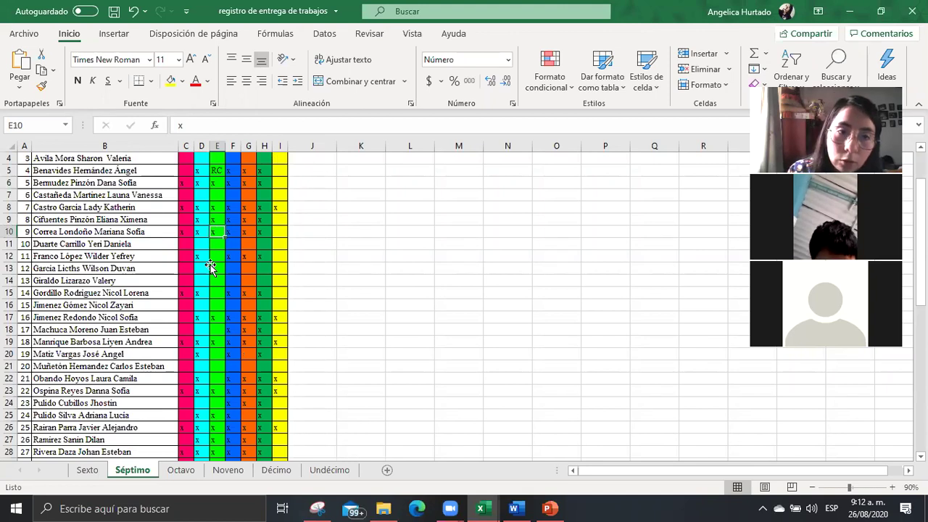
scroll(211, 267, down, 1)
scroll(210, 267, down, 1)
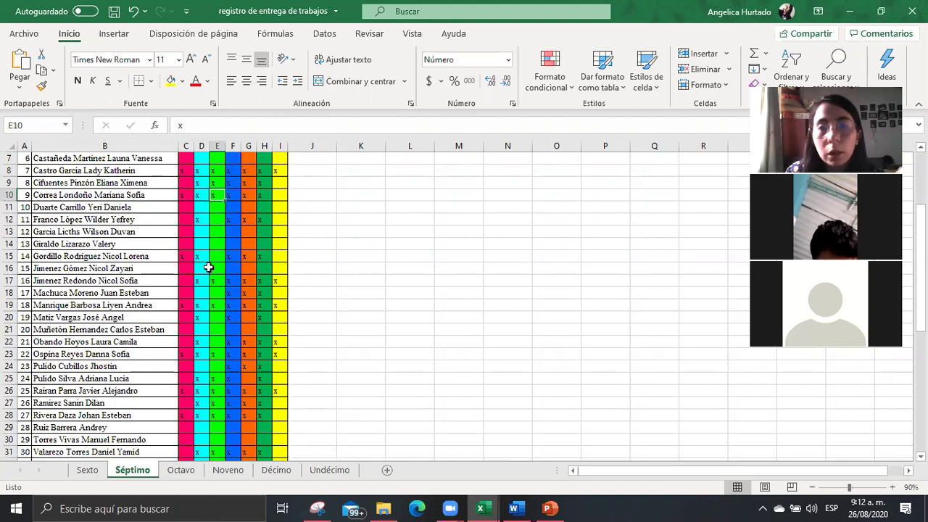
scroll(208, 268, down, 2)
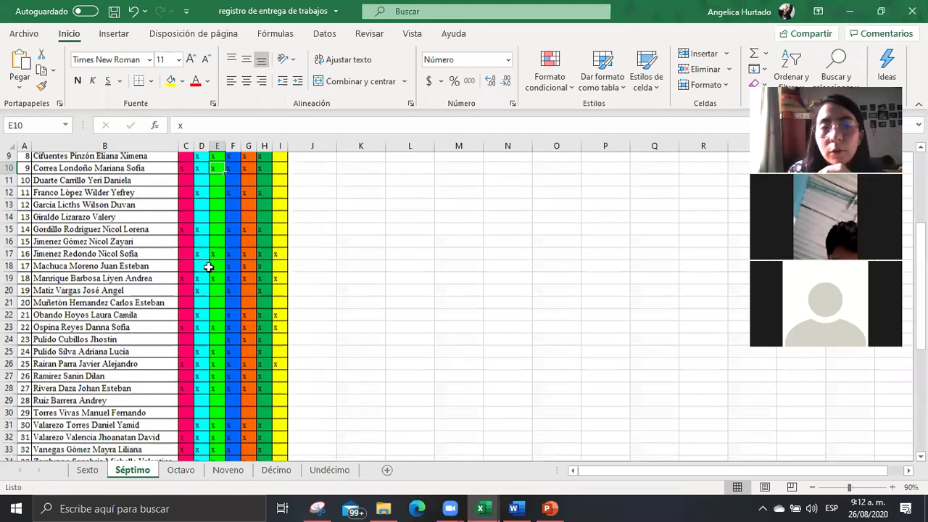
scroll(208, 268, down, 1)
scroll(208, 267, down, 3)
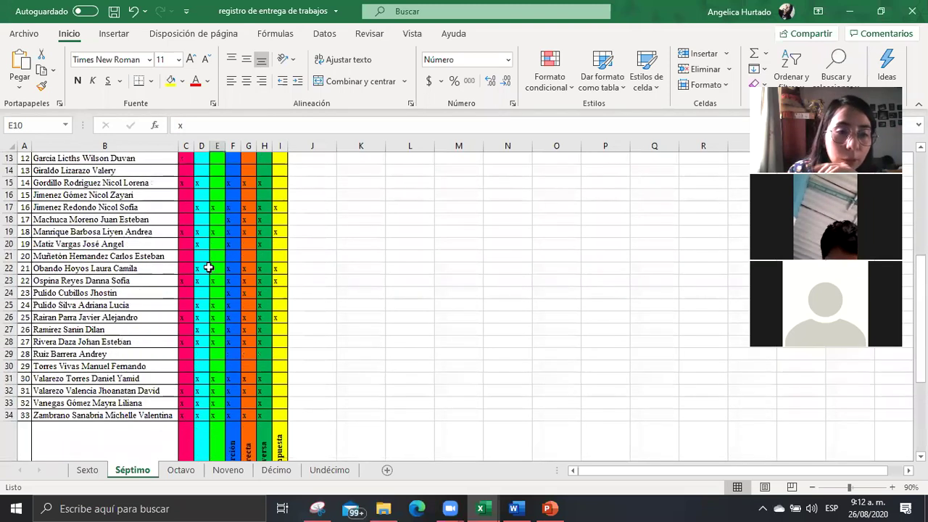
Inspect the orange column G for missing submissions, checking cells G33, G30, G25 and G20.
click(282, 417)
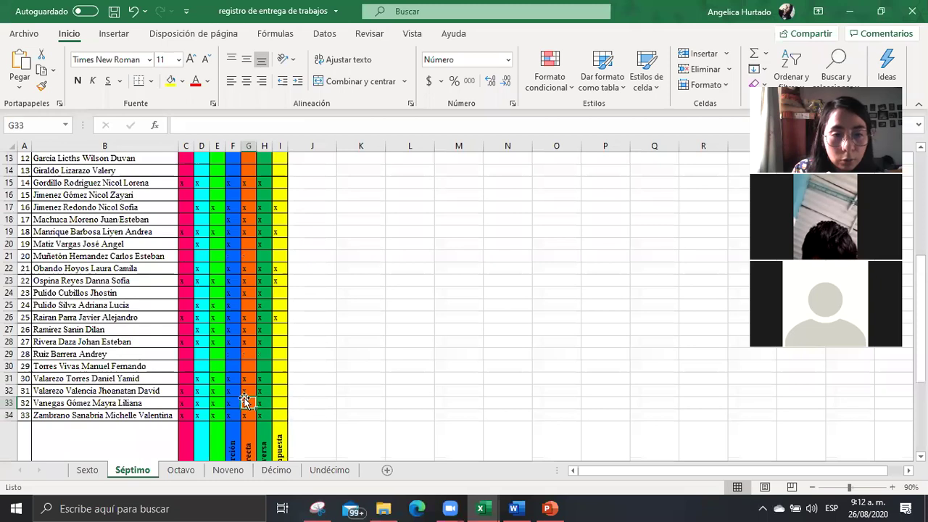
click(242, 362)
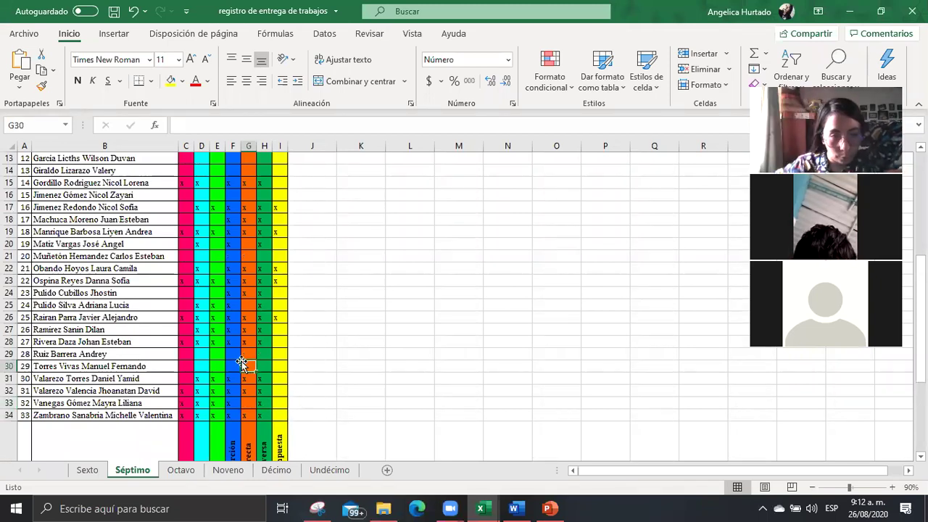
click(247, 399)
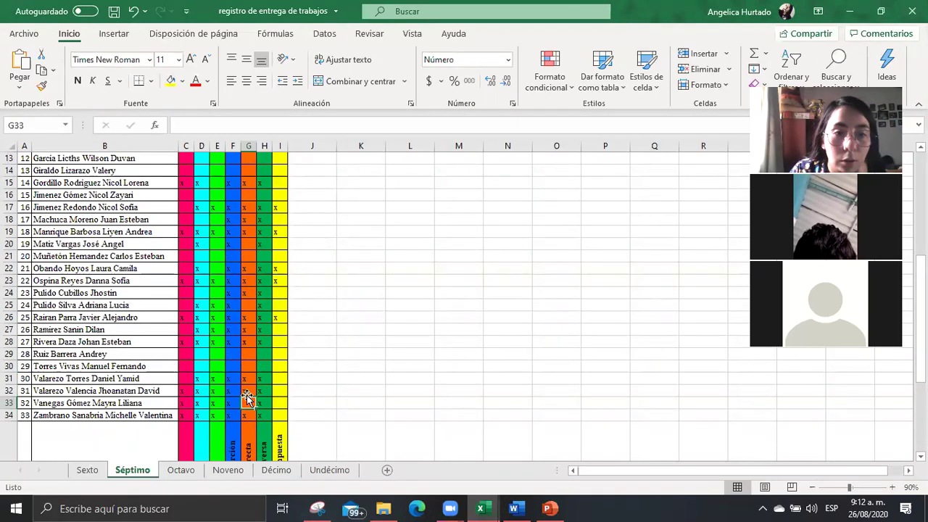
key(Delete)
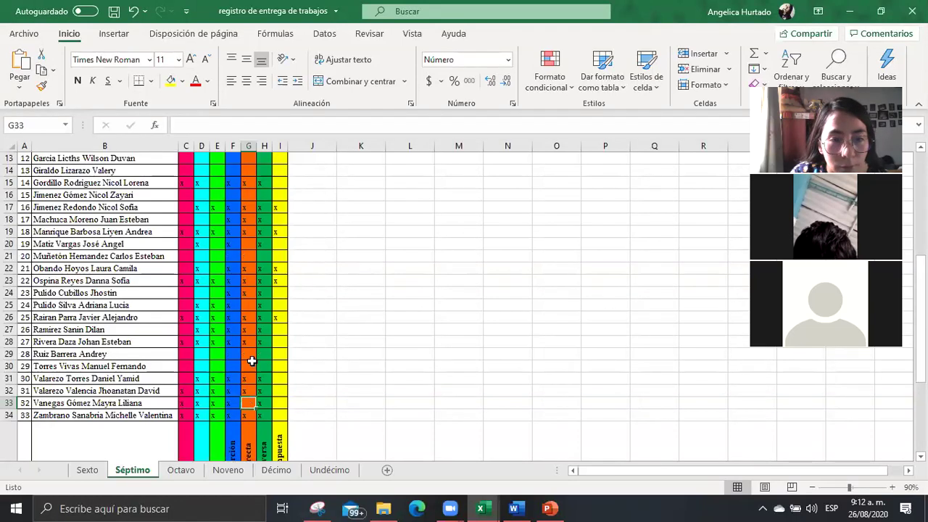
click(245, 306)
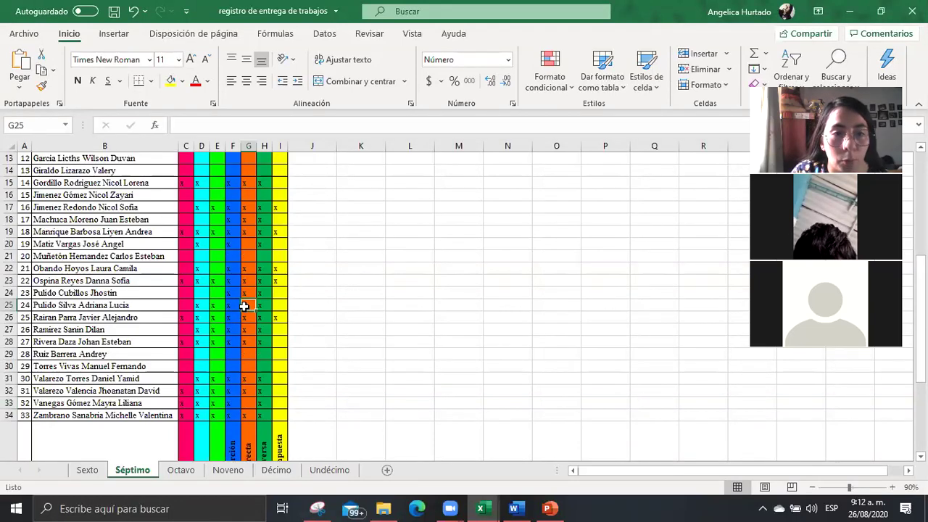
click(247, 233)
click(249, 247)
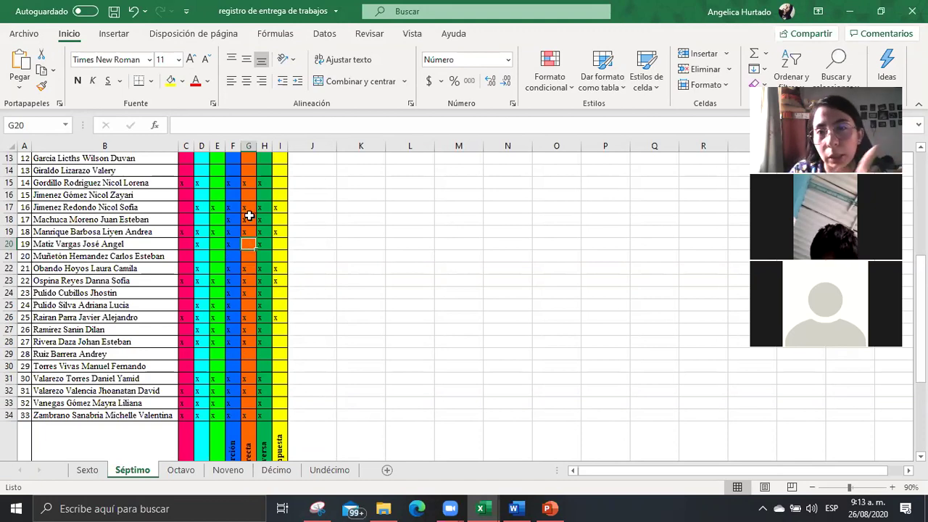
click(248, 317)
Review the submission marks from the top of the list down to the activity labels in row 35.
scroll(248, 317, up, 2)
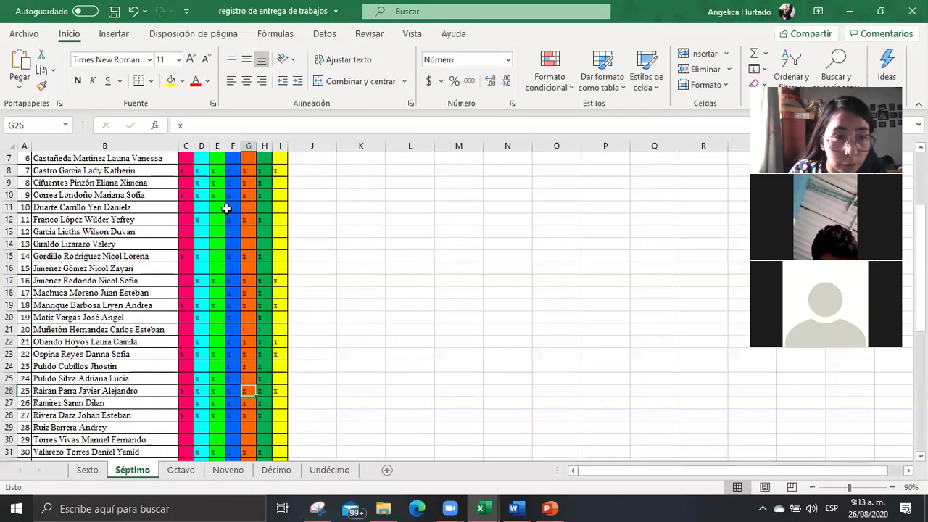
scroll(253, 254, up, 2)
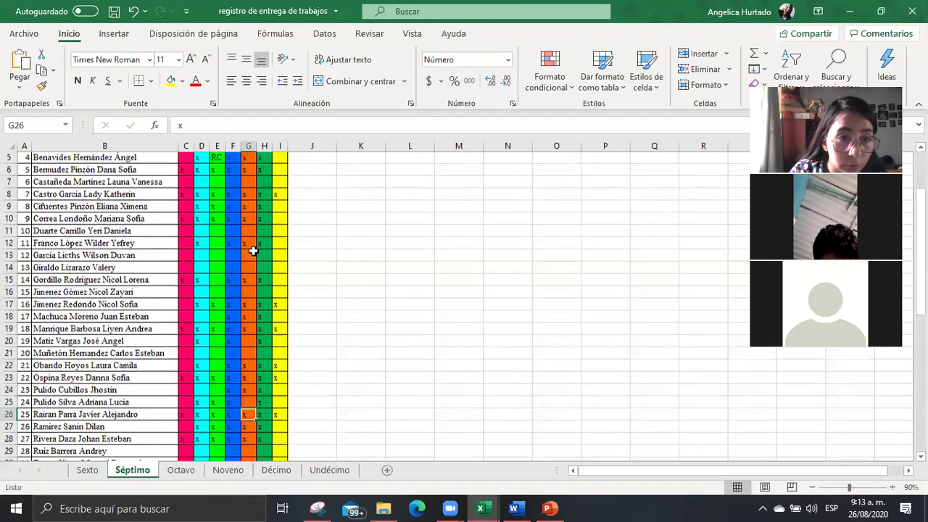
scroll(253, 250, up, 1)
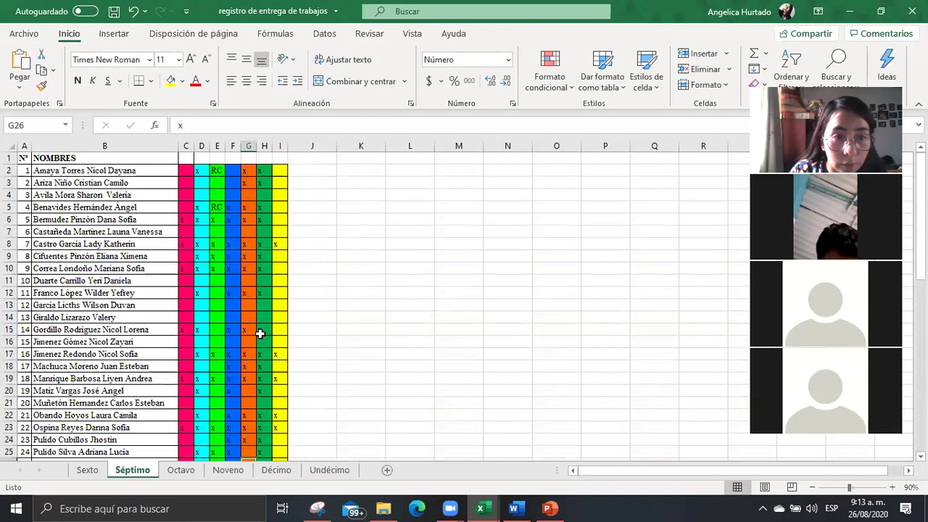
scroll(259, 332, down, 1)
scroll(259, 334, down, 1)
scroll(259, 334, down, 6)
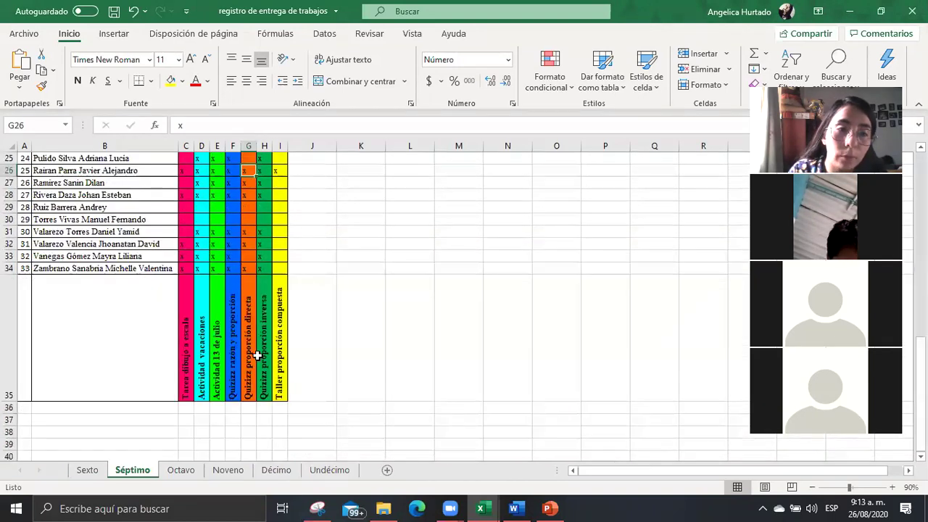
Go through the activity labels in row 35 one by one, from Tarea dibujo a escala to Taller proporción compuesta.
click(186, 353)
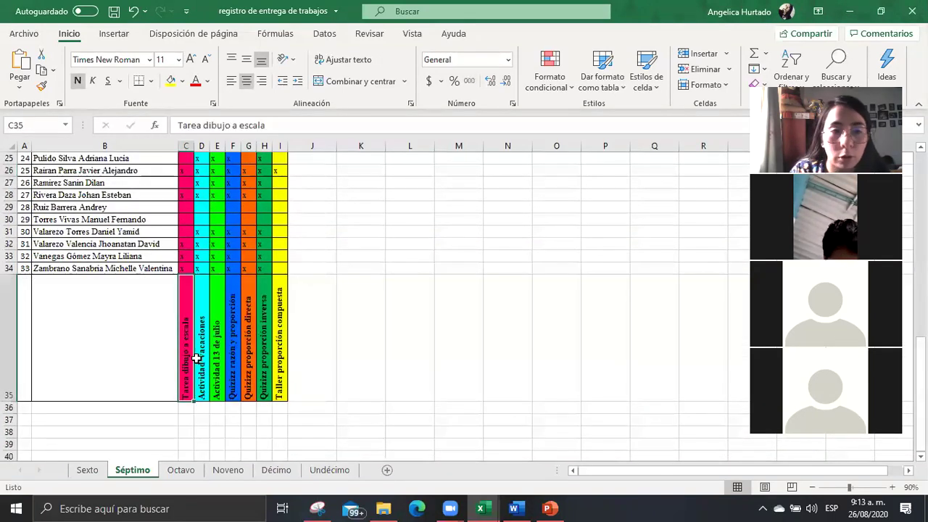
click(201, 360)
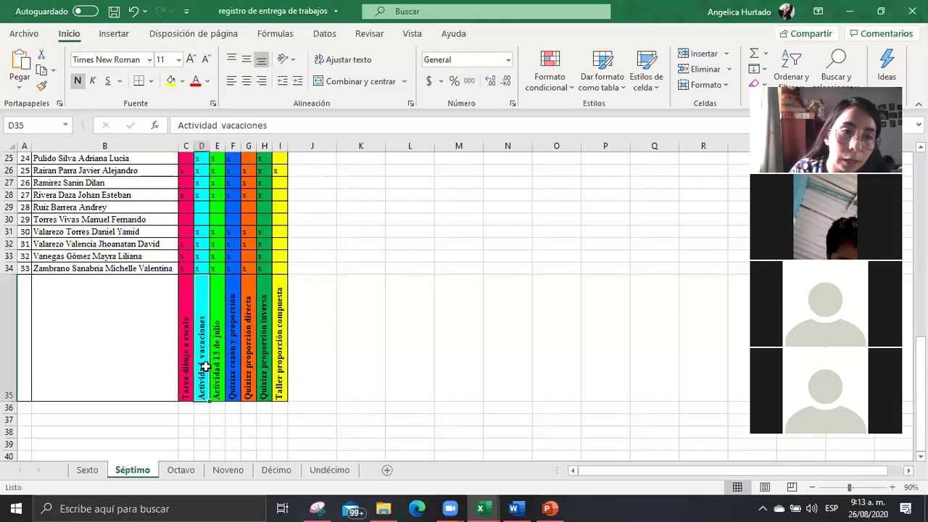
drag(202, 226, 206, 377)
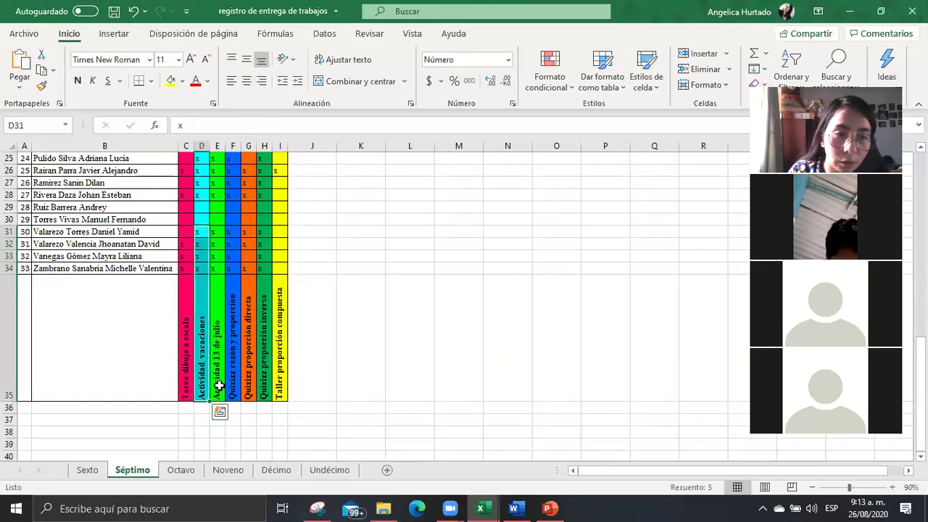
click(215, 360)
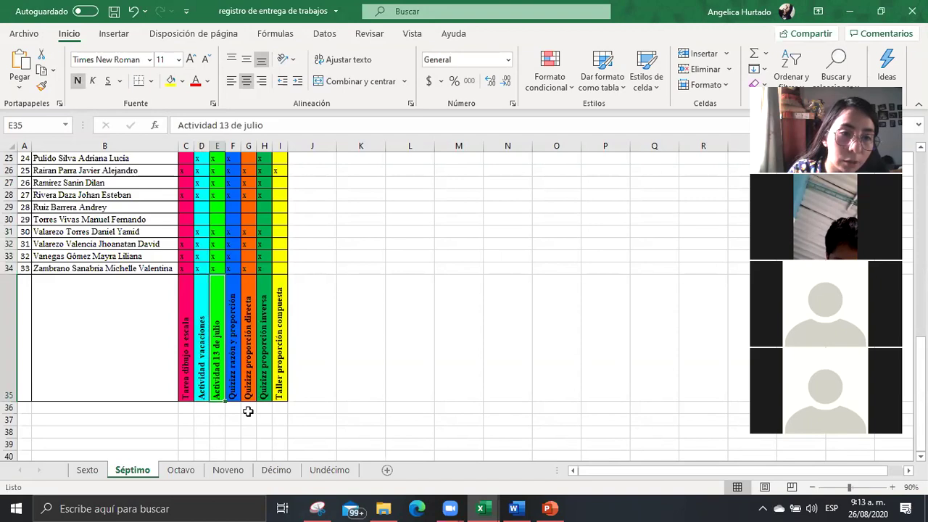
click(232, 366)
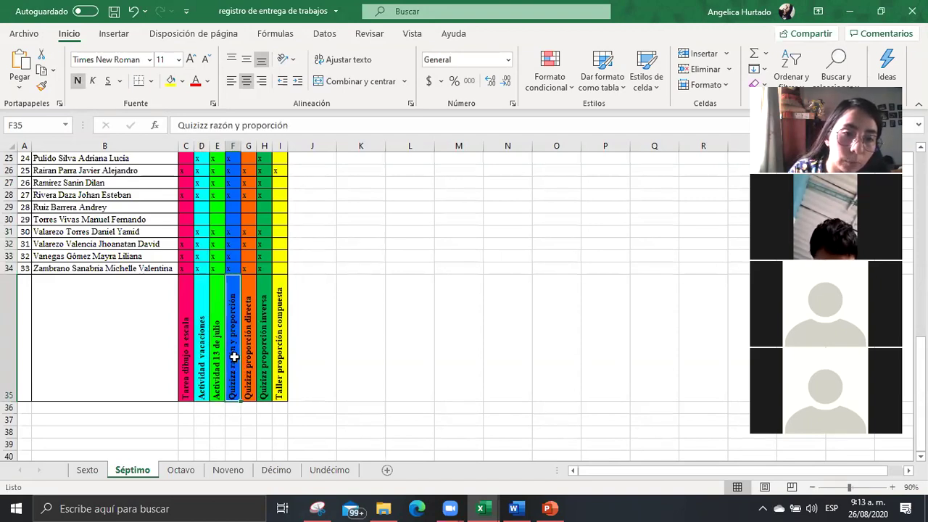
click(248, 338)
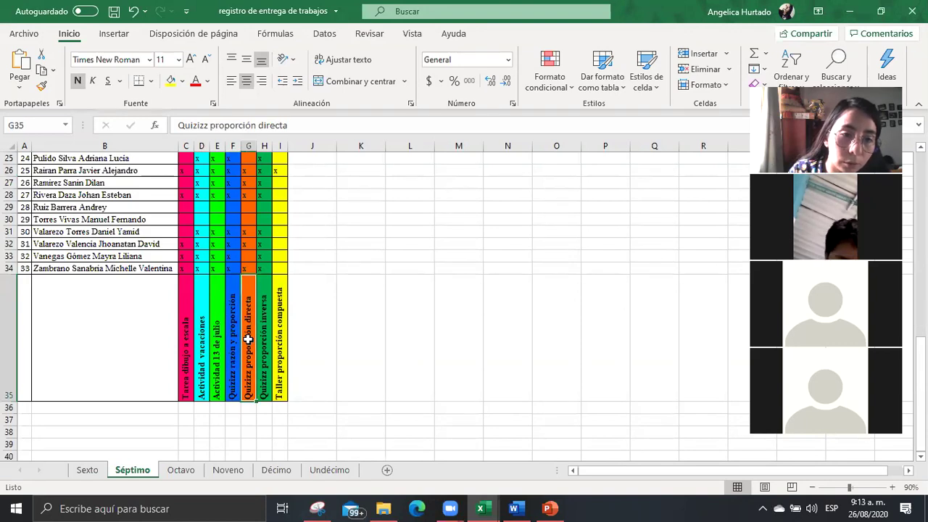
click(264, 341)
click(280, 346)
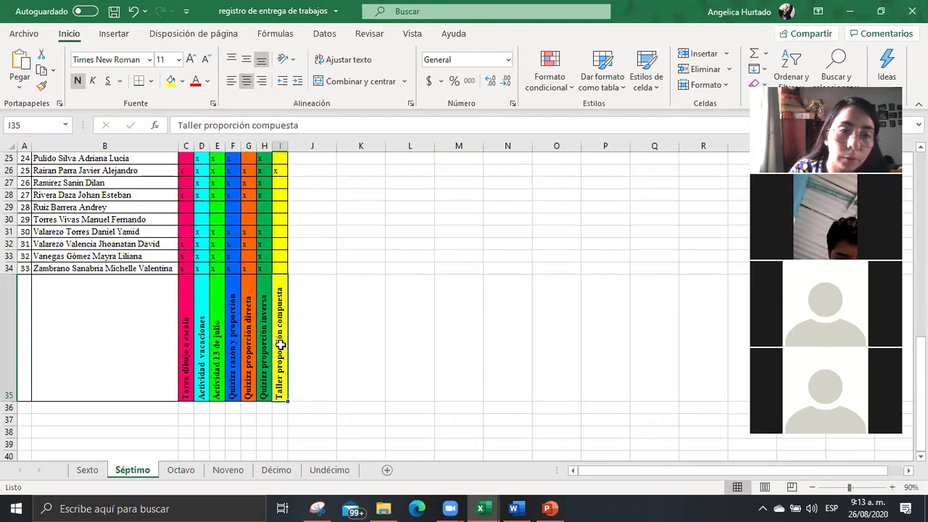
Check cell G34, reviewing the submission marks from the last student back up to the first row.
scroll(242, 299, up, 1)
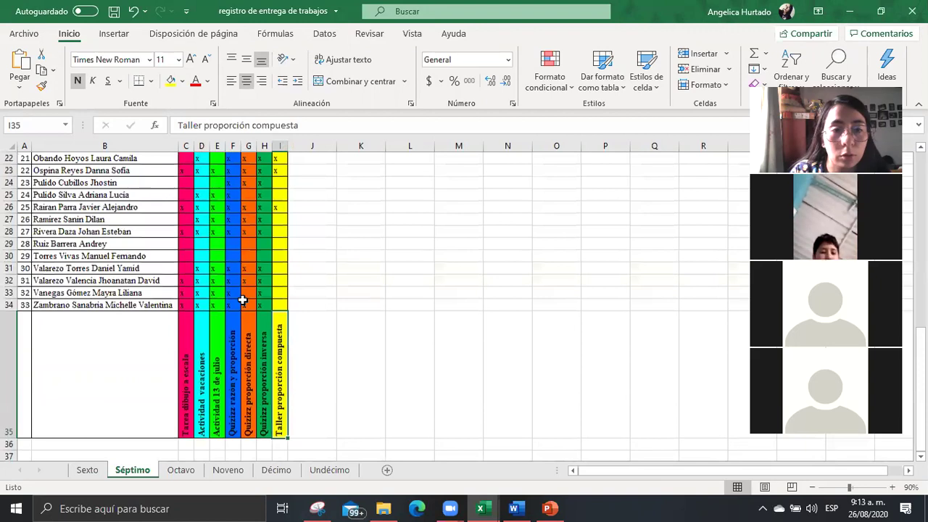
click(244, 303)
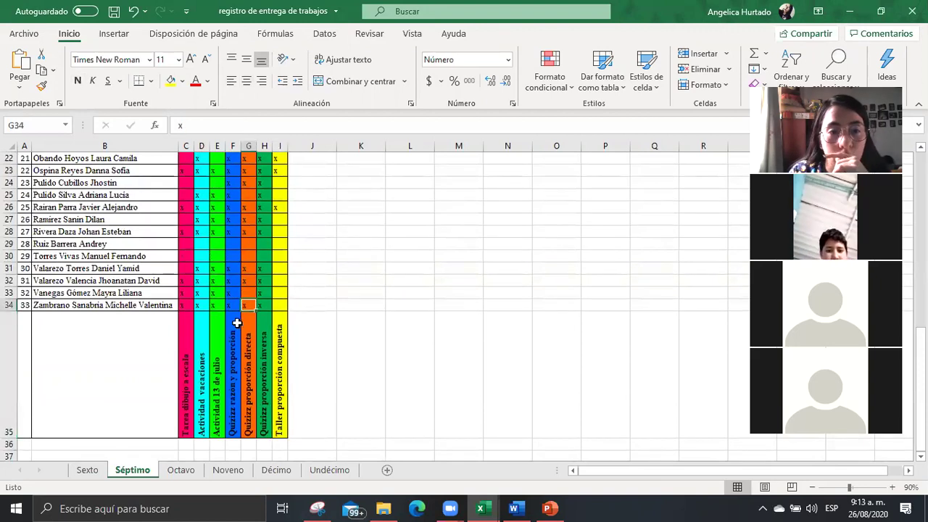
scroll(270, 373, up, 1)
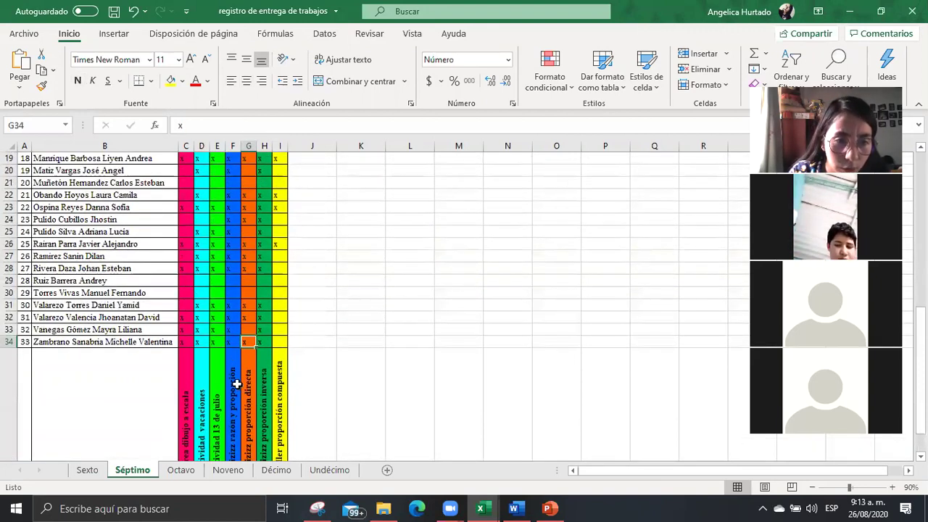
scroll(239, 424, up, 2)
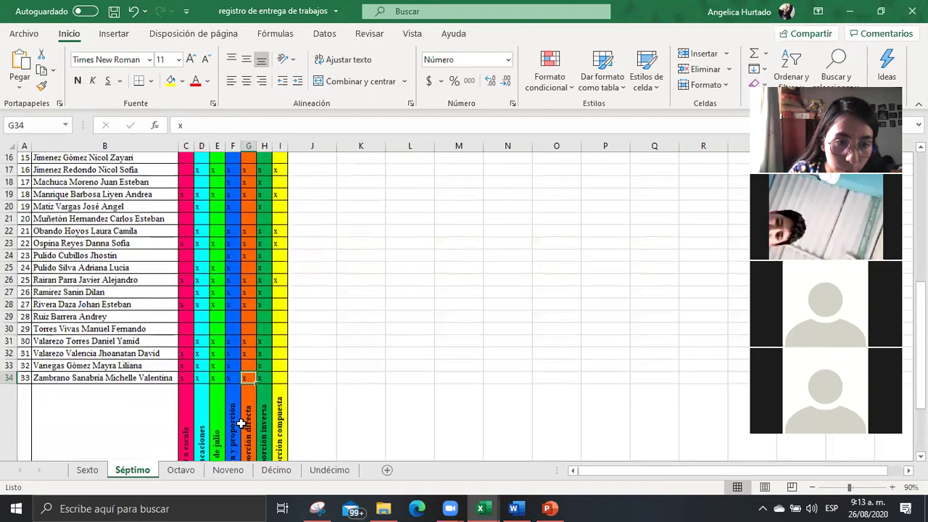
scroll(241, 420, up, 2)
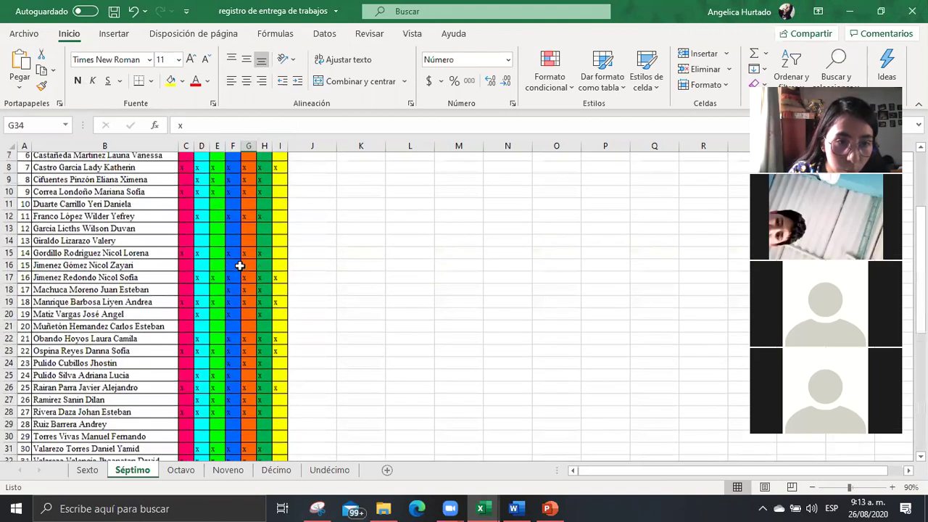
scroll(238, 251, up, 2)
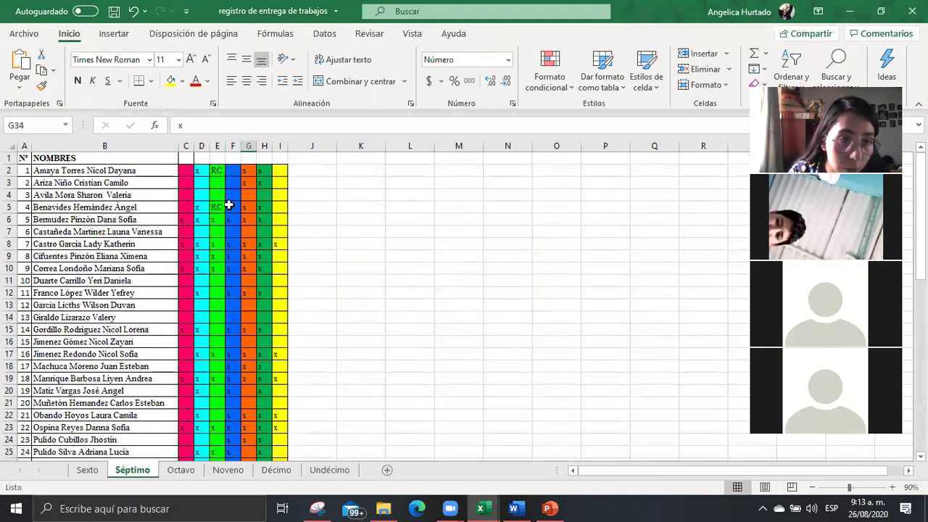
Check cells F2, F3 and G4 for missing quiz submissions and look over the marks down to row 34.
click(231, 172)
click(232, 183)
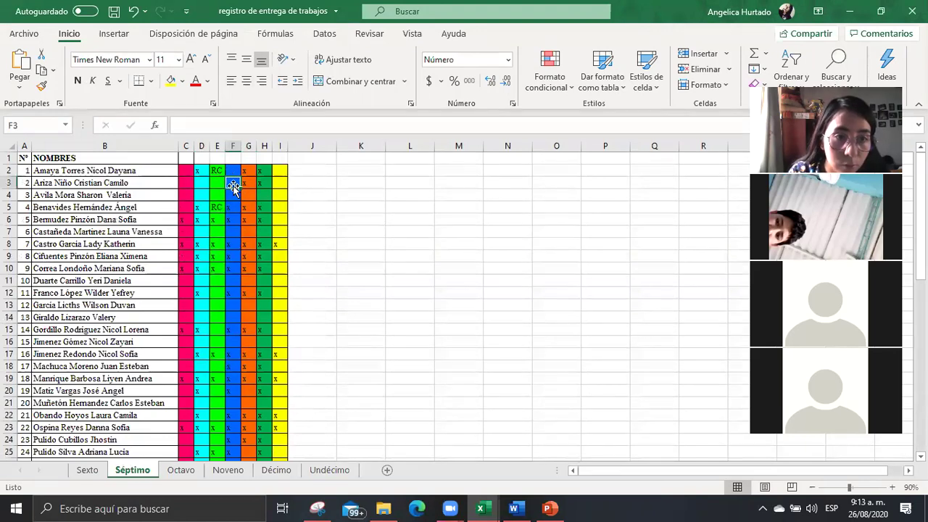
click(246, 194)
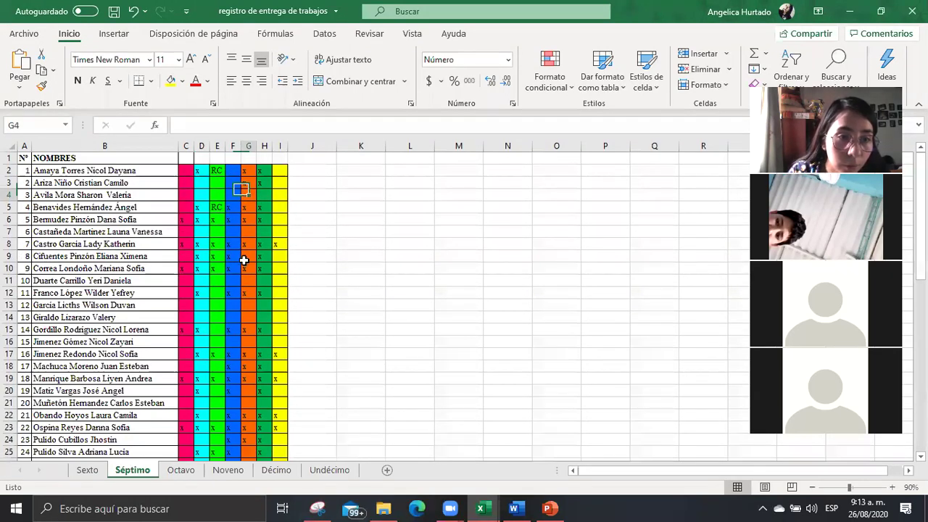
scroll(244, 260, down, 3)
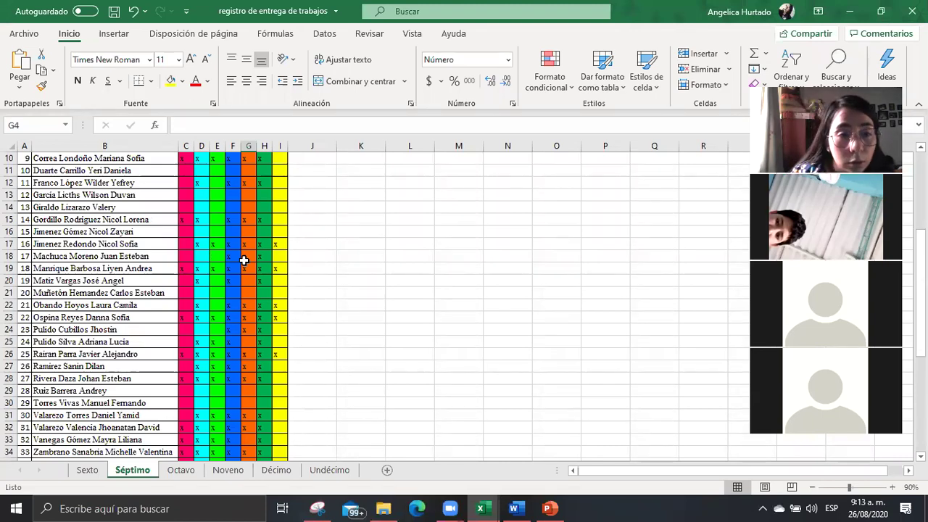
scroll(244, 261, up, 2)
scroll(244, 261, up, 2)
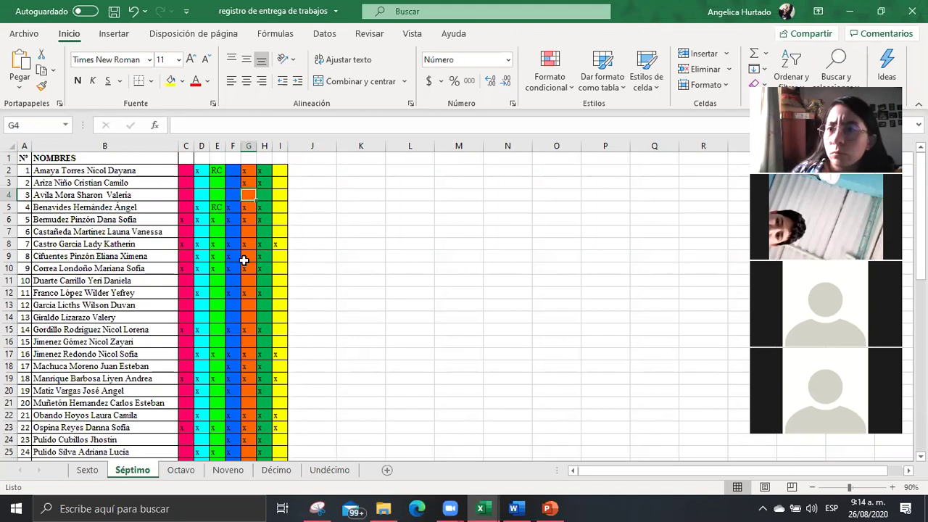
Check cell F8 and review the submission marks from there down to the activity labels in row 35.
click(232, 242)
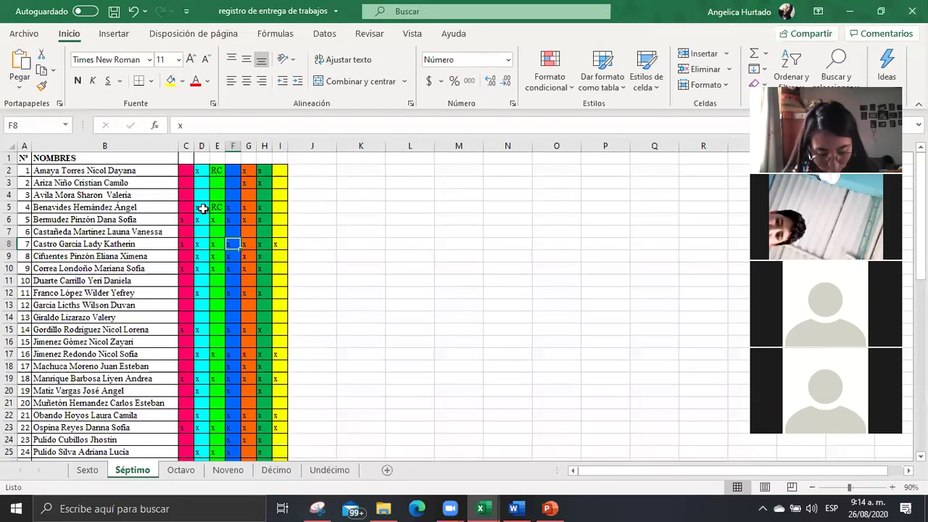
scroll(275, 308, down, 2)
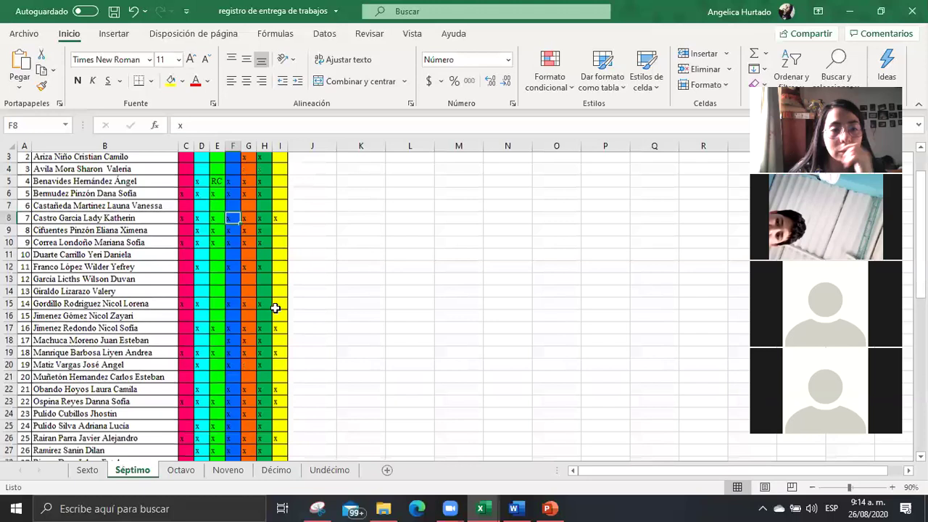
scroll(275, 308, down, 2)
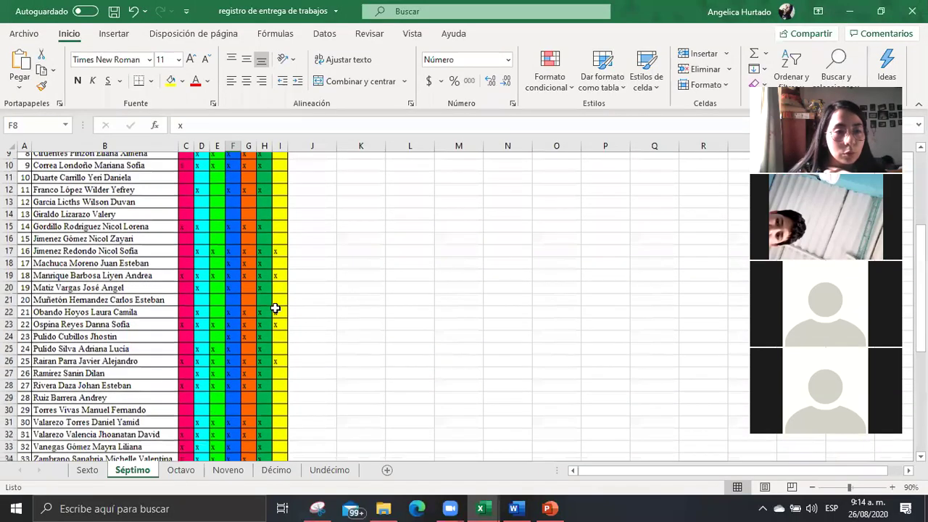
scroll(275, 308, down, 2)
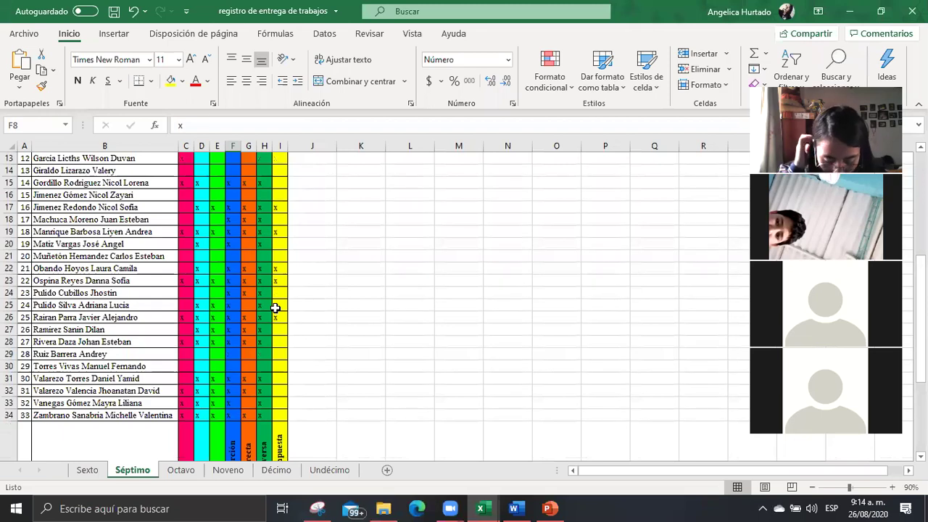
scroll(276, 308, down, 3)
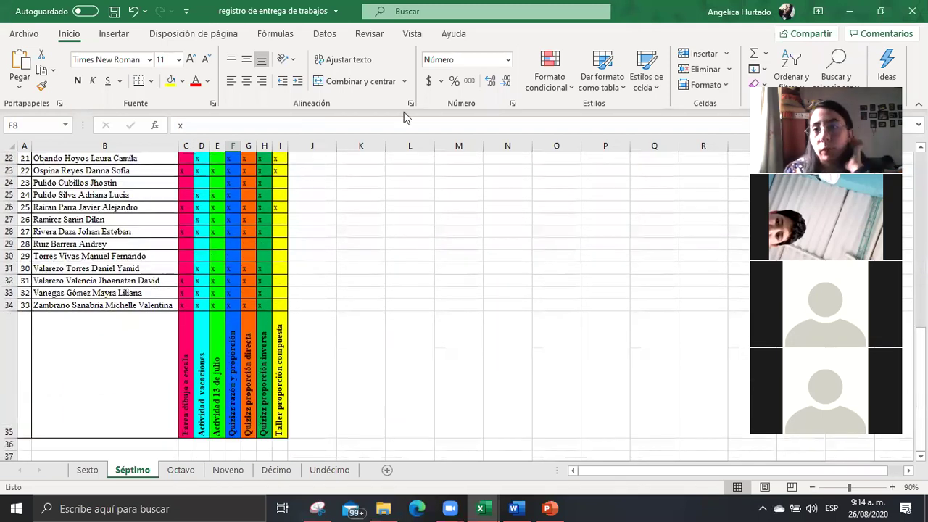
click(654, 243)
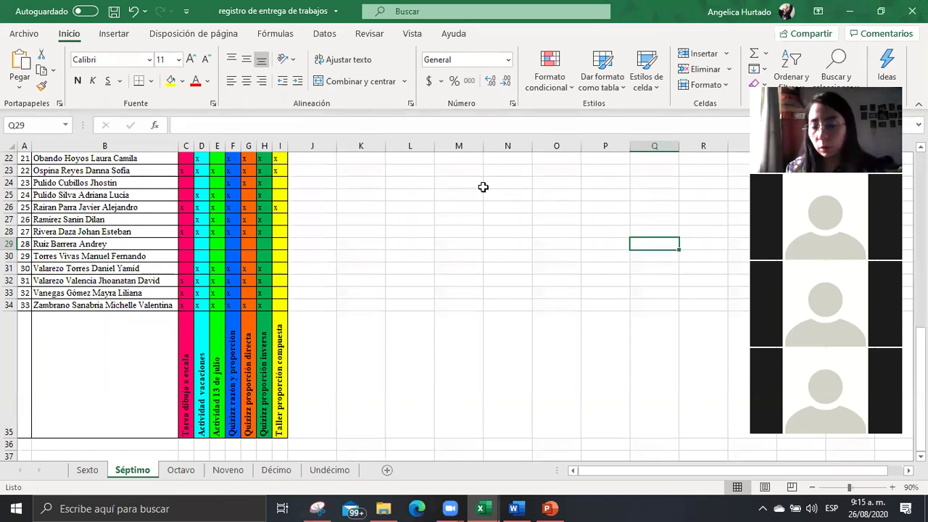
key(Down)
key(Down)
key(Down)
key(Down)
key(Down)
key(Down)
key(Down)
key(Down)
key(Down)
key(Down)
key(Down)
key(Down)
key(Down)
key(Down)
key(Down)
key(Down)
key(Down)
key(Down)
key(Down)
key(Down)
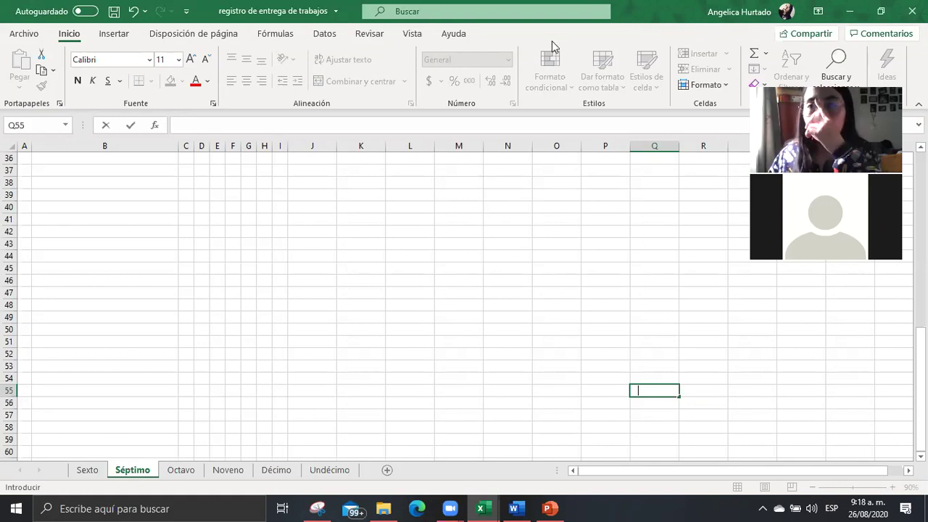
Minimize the submission register and switch to the geometria presentation in PowerPoint.
click(847, 9)
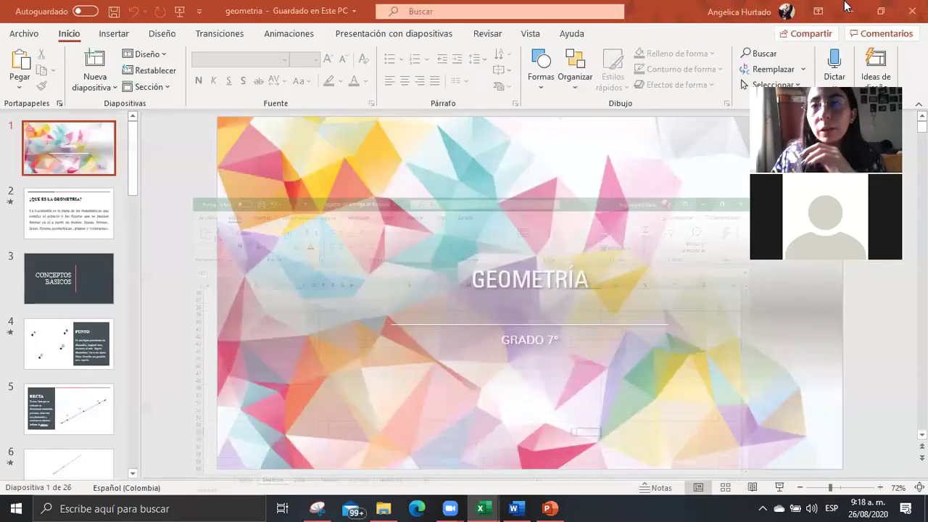